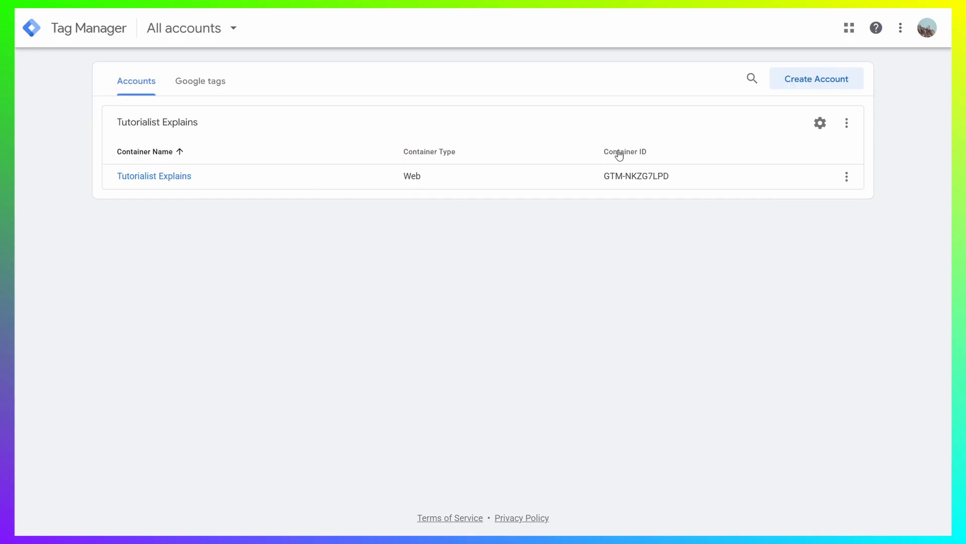
{"action": "left_click_drag", "start_coordinate": [601, 183], "coordinate": [681, 180]}
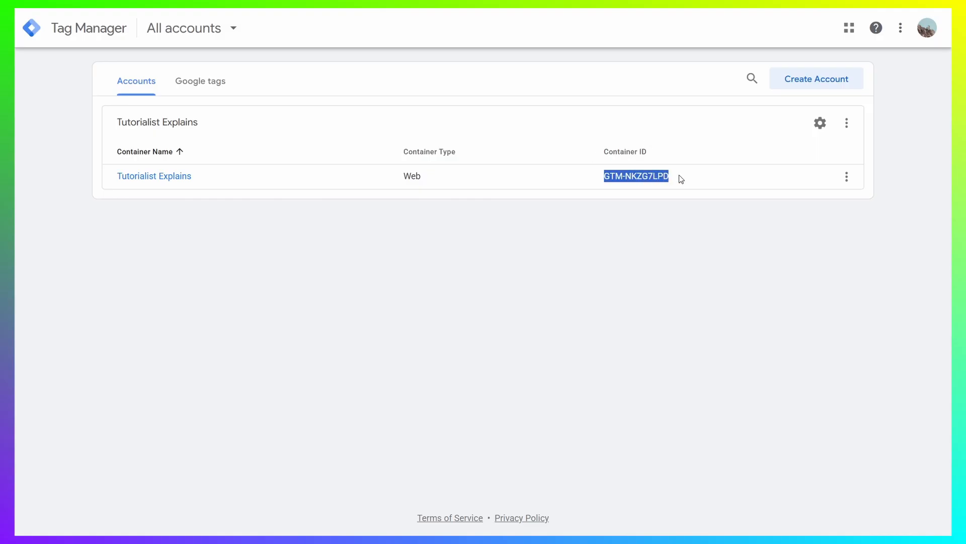
{"action": "left_click", "coordinate": [603, 153]}
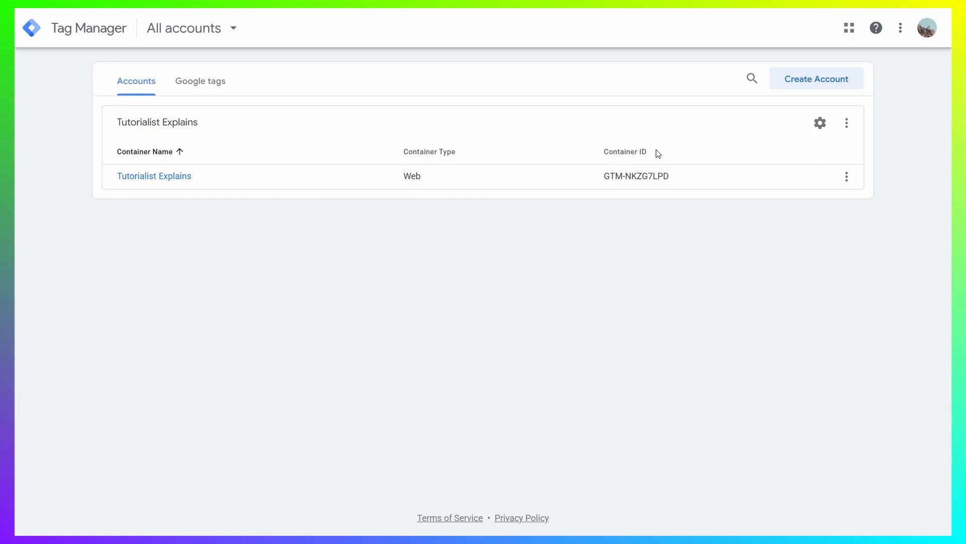
{"action": "left_click_drag", "start_coordinate": [630, 155], "coordinate": [692, 179]}
{"action": "left_click", "coordinate": [607, 188]}
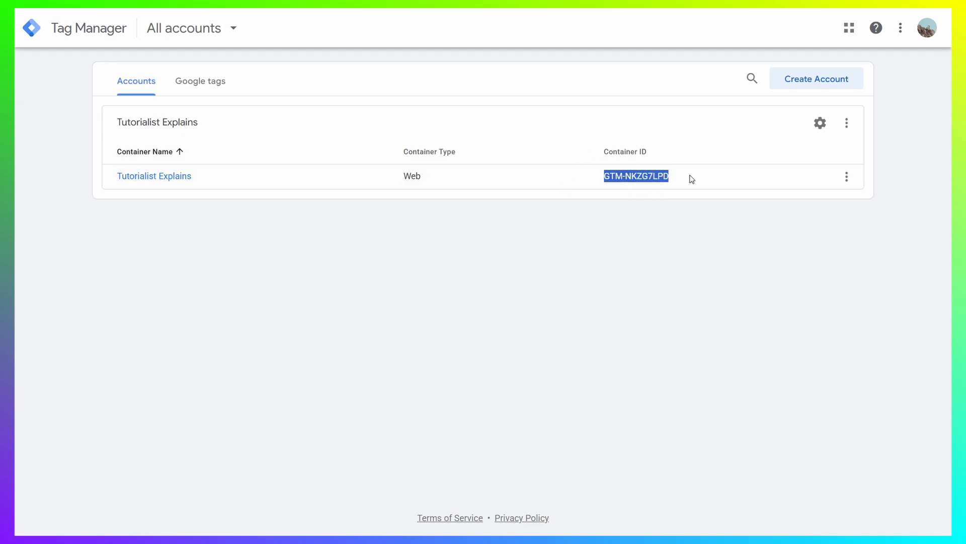
{"action": "left_click", "coordinate": [674, 211]}
Step: Open the Tutorialist Explains container's Google Tag Manager installation instructions and copy the code snippet meant for the <head>
{"action": "left_click", "coordinate": [820, 124]}
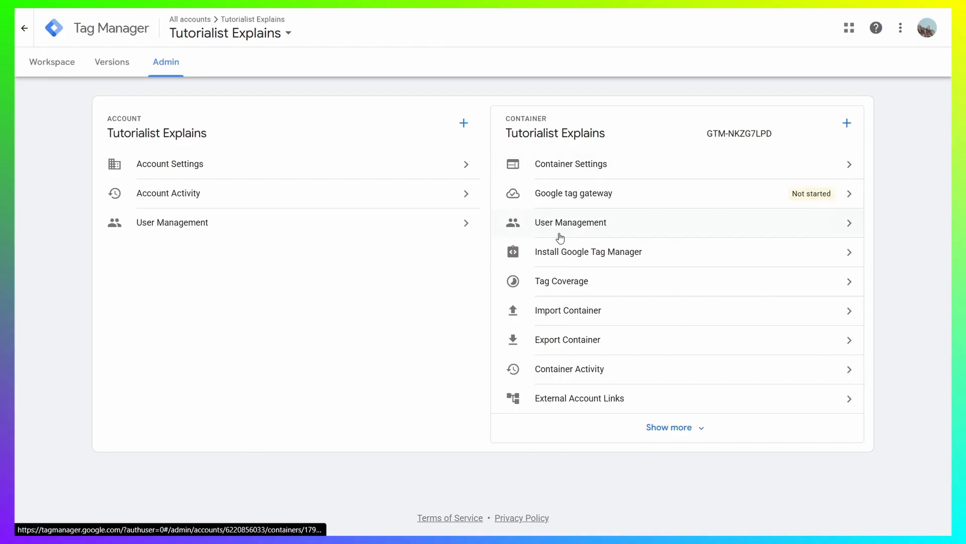
{"action": "left_click", "coordinate": [684, 256]}
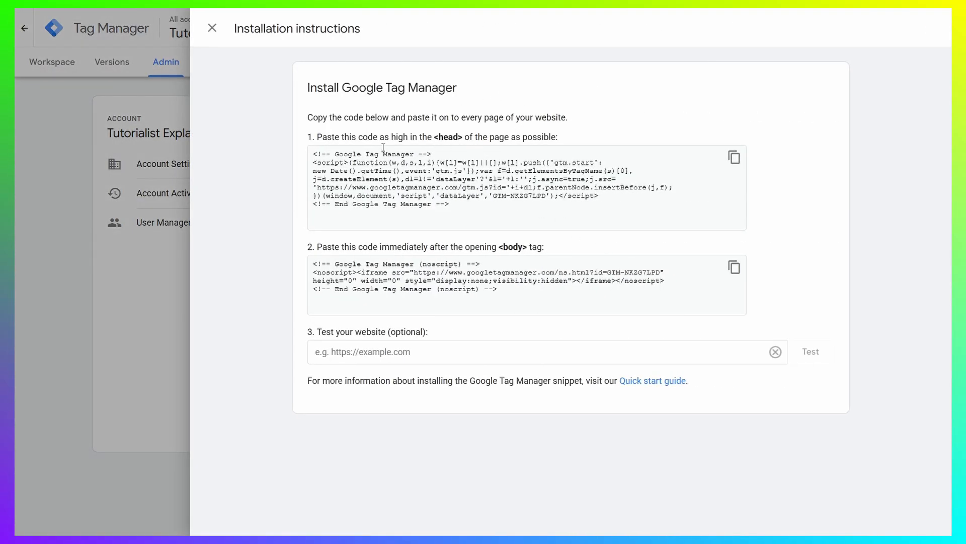
{"action": "left_click_drag", "start_coordinate": [438, 142], "coordinate": [467, 140]}
{"action": "left_click", "coordinate": [513, 230]}
{"action": "left_click", "coordinate": [735, 157]}
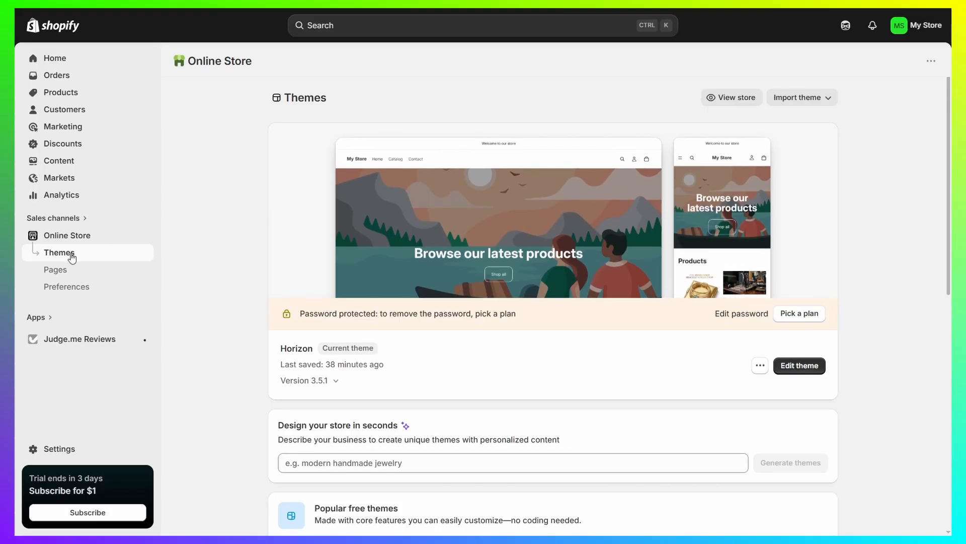
Step: Switch to the Shopify admin, open the Horizon theme's code for editing, and open theme.liquid from the layout folder
{"action": "left_click", "coordinate": [758, 367]}
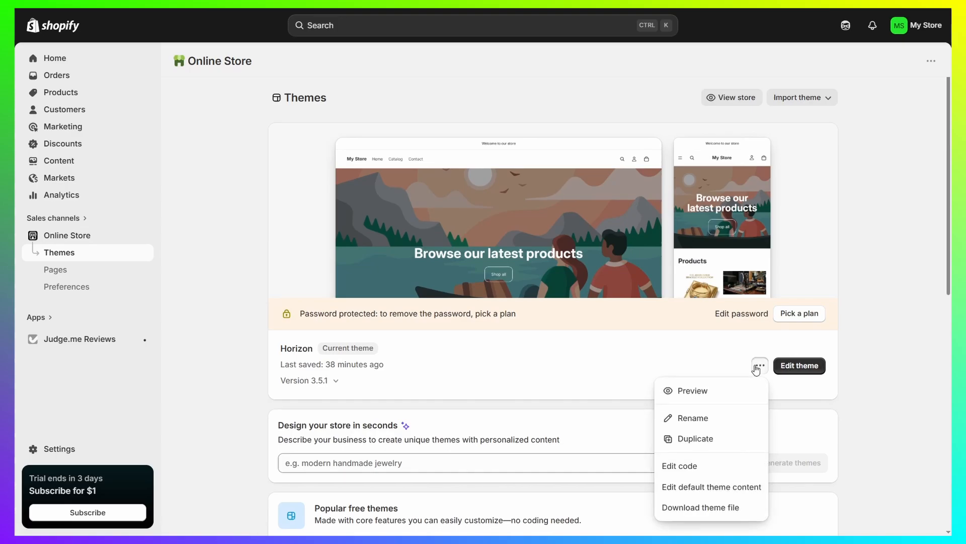
{"action": "left_click", "coordinate": [696, 467]}
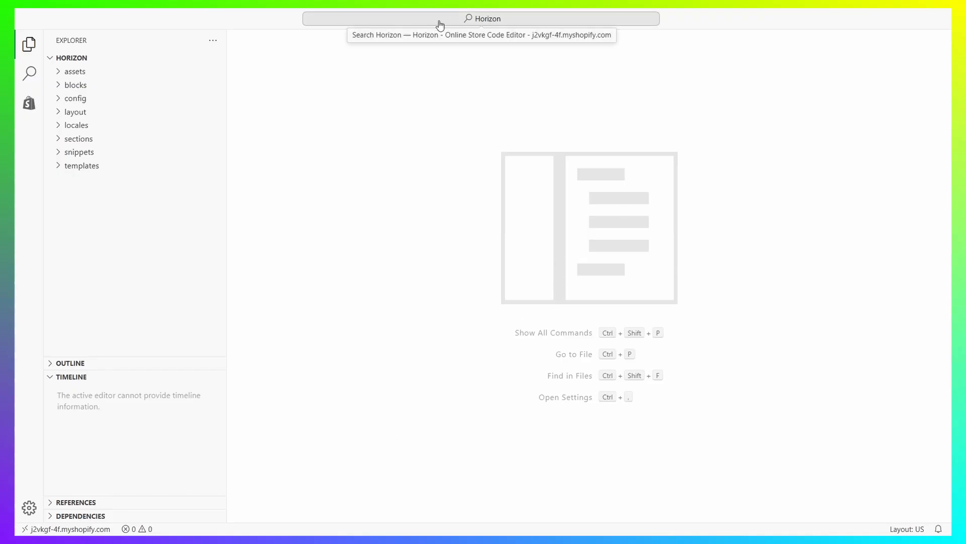
{"action": "left_click", "coordinate": [544, 20]}
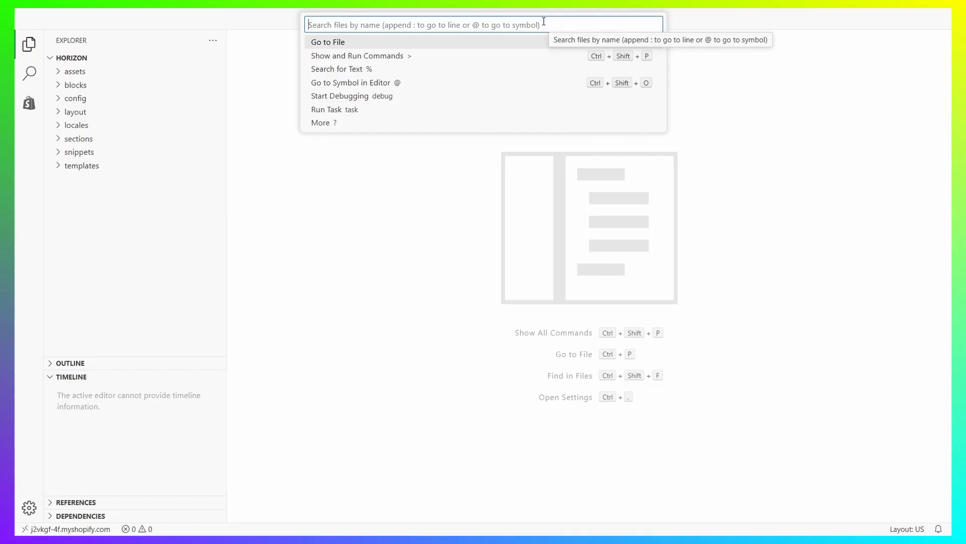
{"action": "type", "text": "theme.liq"}
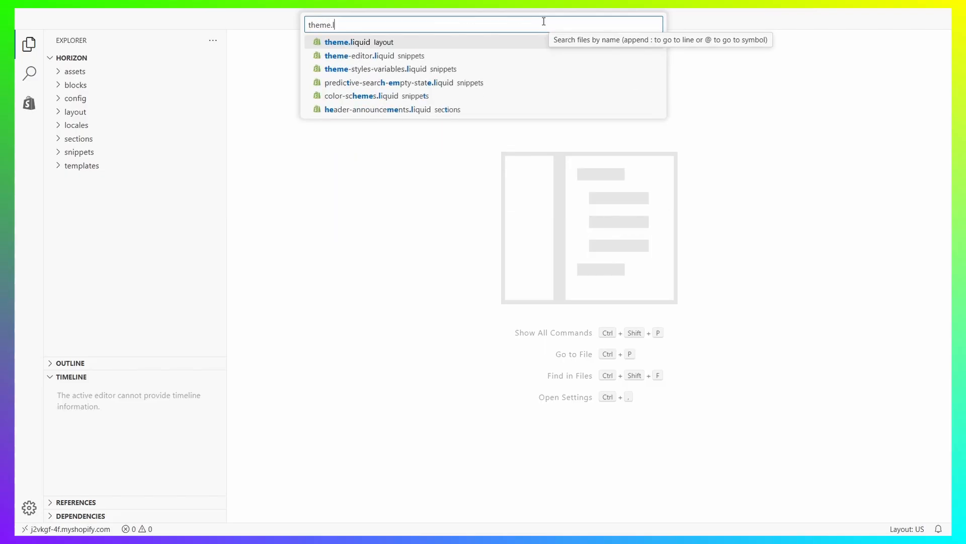
{"action": "left_click", "coordinate": [440, 45]}
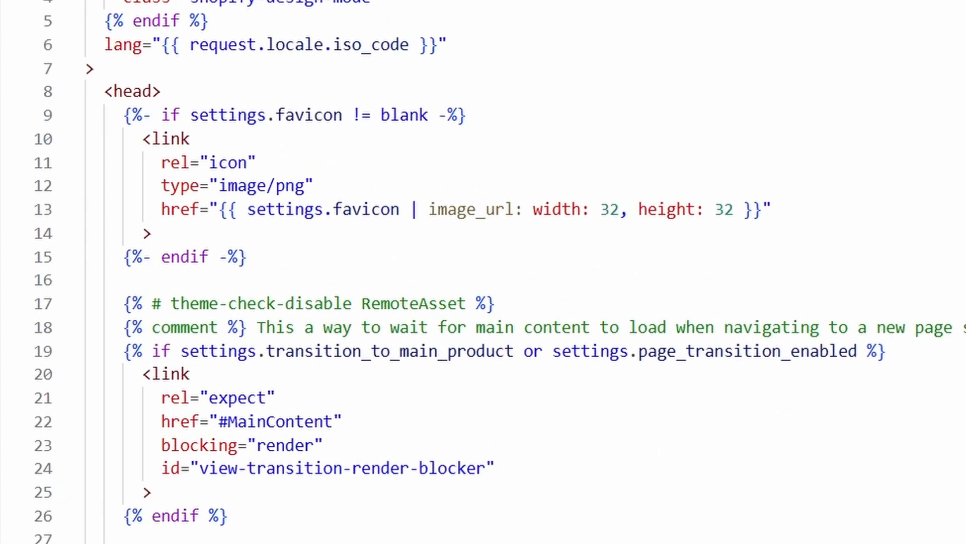
Step: Insert the copied Google Tag Manager script on a new line directly after the opening <head> tag in theme.liquid
{"action": "left_click_drag", "start_coordinate": [160, 91], "coordinate": [105, 81]}
{"action": "left_click", "coordinate": [192, 83]}
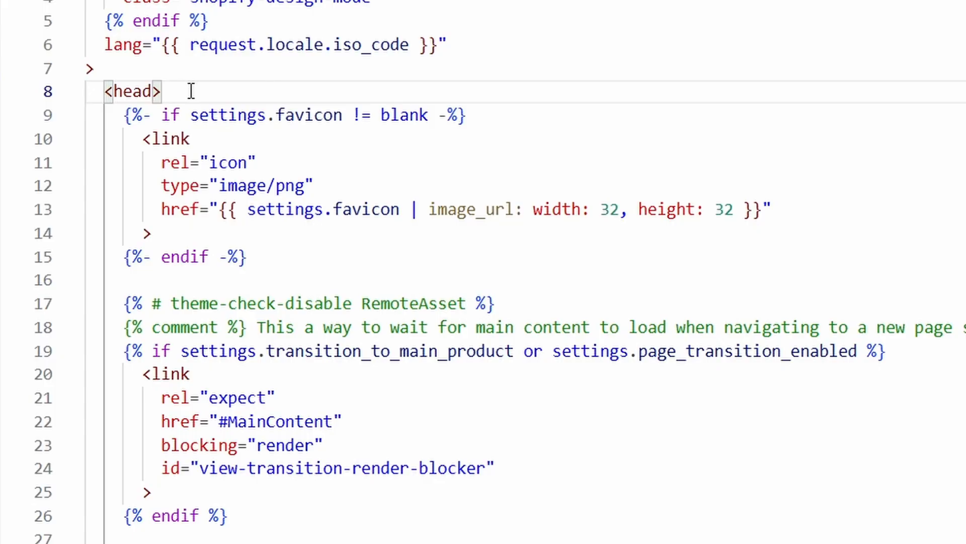
{"action": "key", "text": "Return"}
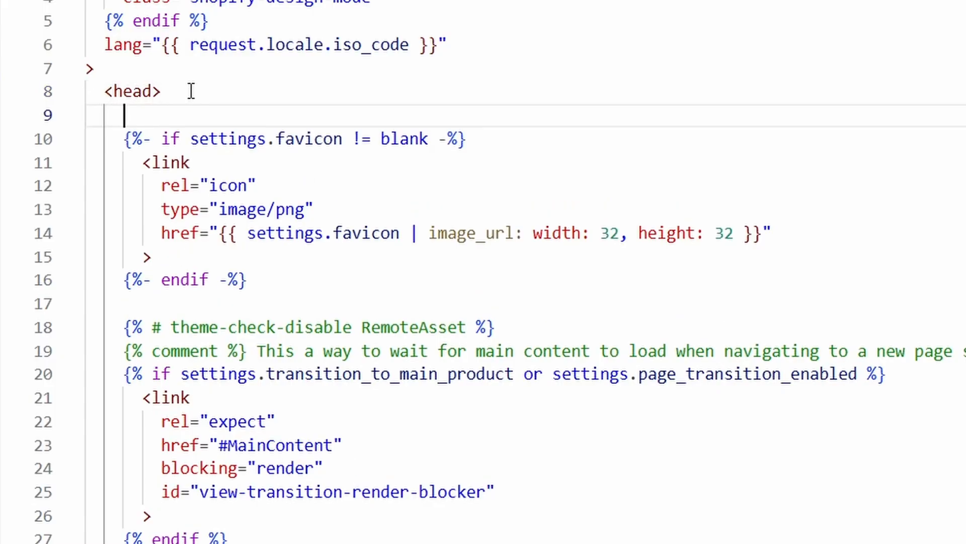
{"action": "type", "text": "<!-- Google Tag Manager --> <script>(function(w,d,s,l,i){w[l]=w[l]||[];w[l].push({'gtm.start': new Date().getTime(),event:'gtm.js'});var f=d.getElementsByTagName(s)[0], j=d.createElement(s),dl=l!='dataLayer'?'&l='+l:'';j.async=true;j.src= 'https://www.googletagmanager.com/gtm.js?id='+i+dl;f.parentNode.insertBefore(j,f); })(window,document,'script','dataLayer','GTM-NKZG7LPD');</script> <!-- End Google Tag Manager -->"}
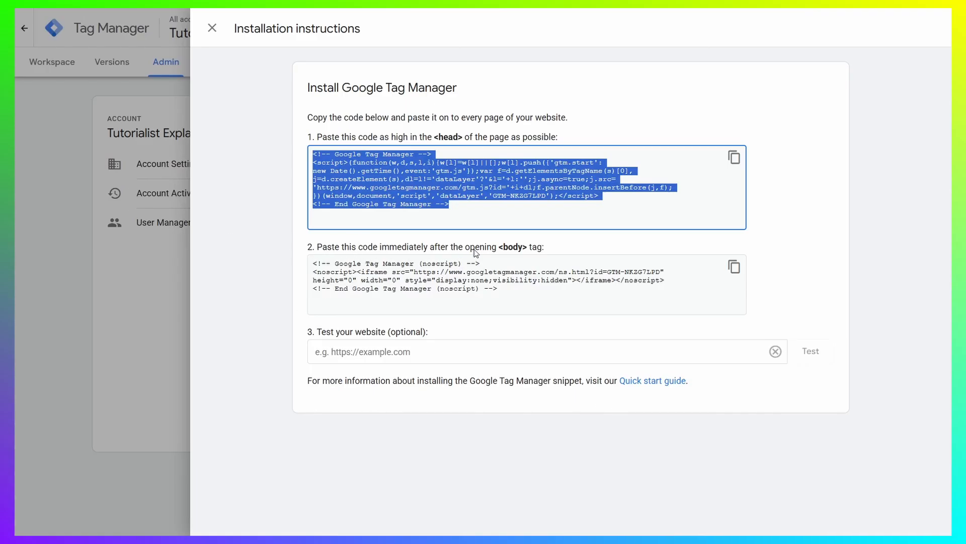
Step: Copy Tag Manager's noscript snippet, paste it on a new line directly after theme.liquid's opening <body> tag, and save the file
{"action": "left_click", "coordinate": [726, 264]}
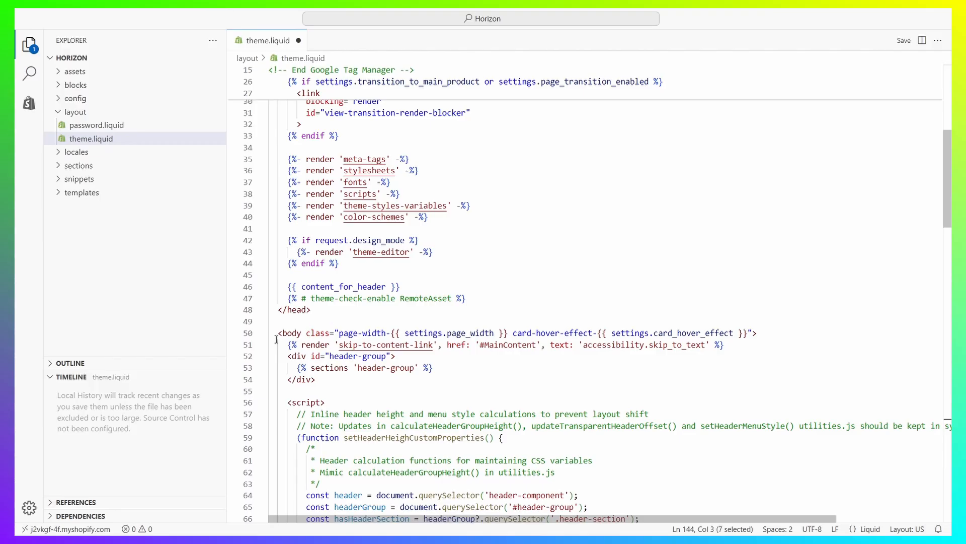
{"action": "left_click_drag", "start_coordinate": [280, 333], "coordinate": [764, 333]}
{"action": "left_click", "coordinate": [763, 333]}
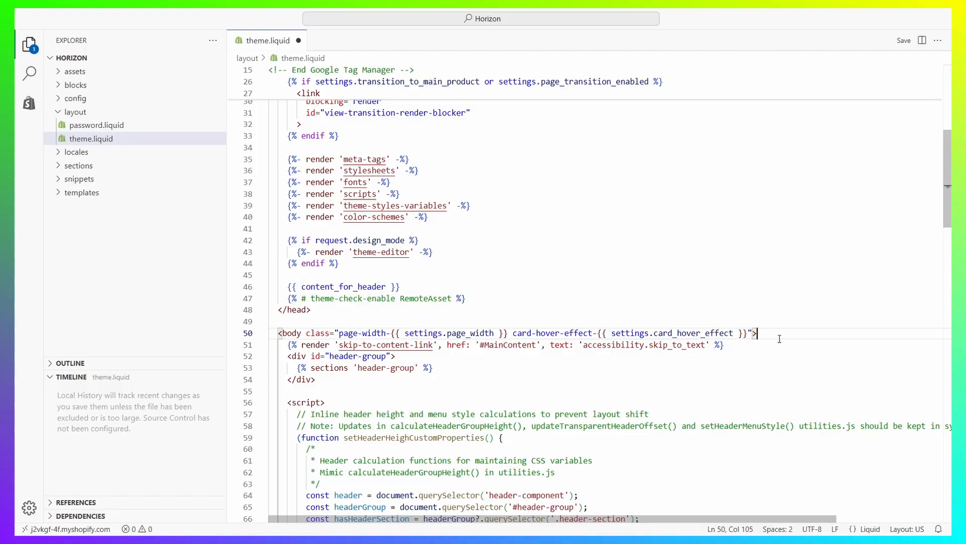
{"action": "key", "text": "Return"}
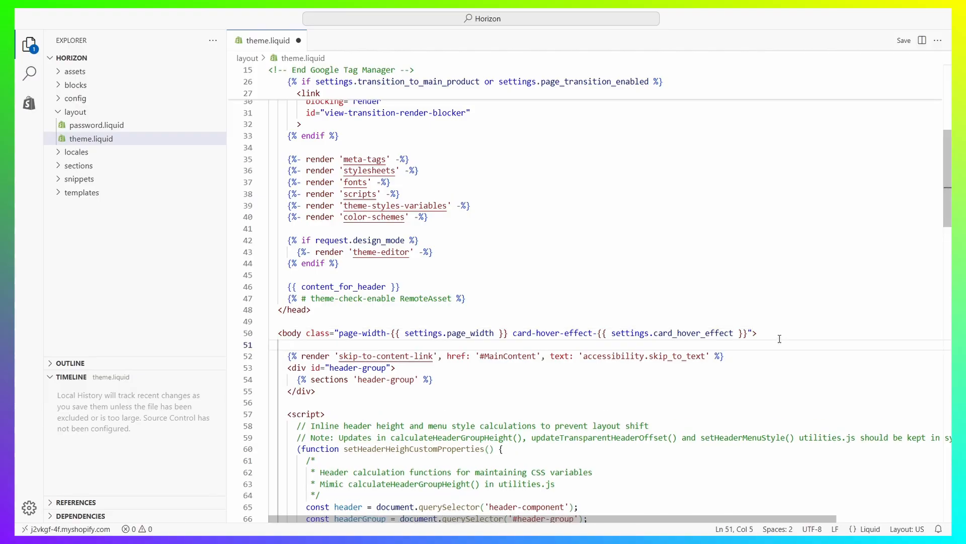
{"action": "key", "text": "ctrl+v"}
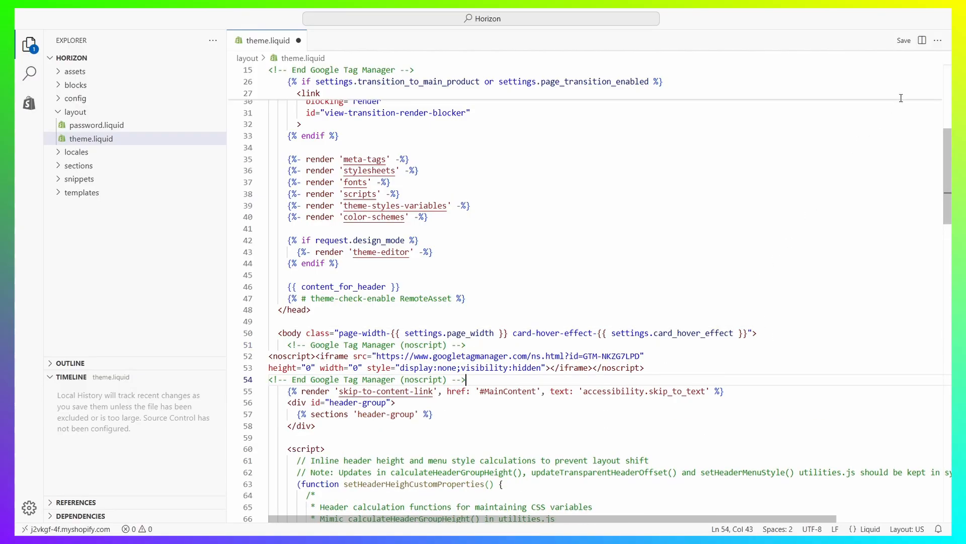
{"action": "left_click", "coordinate": [904, 43]}
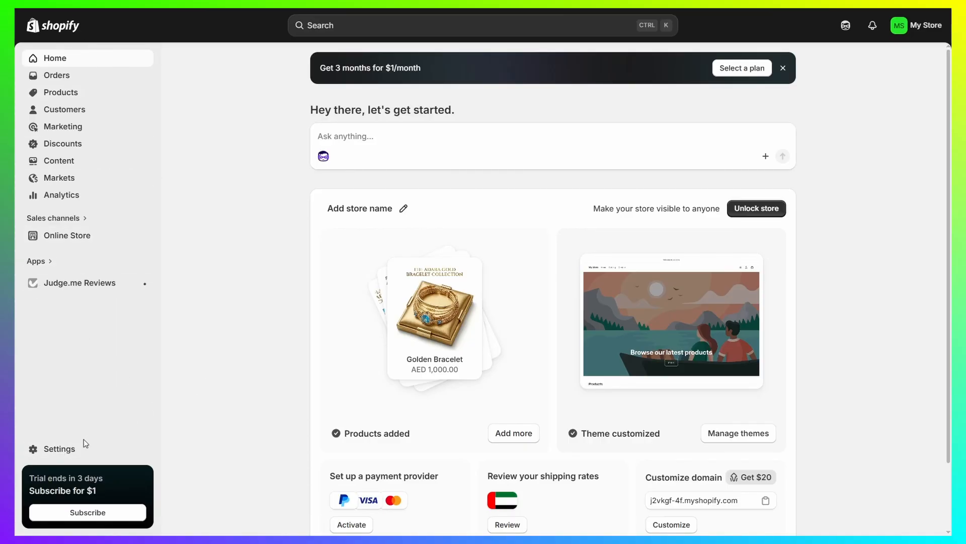
Step: In the Shopify store's customer events settings, add a custom pixel named GTM-NKZG7LPD
{"action": "left_click", "coordinate": [61, 448]}
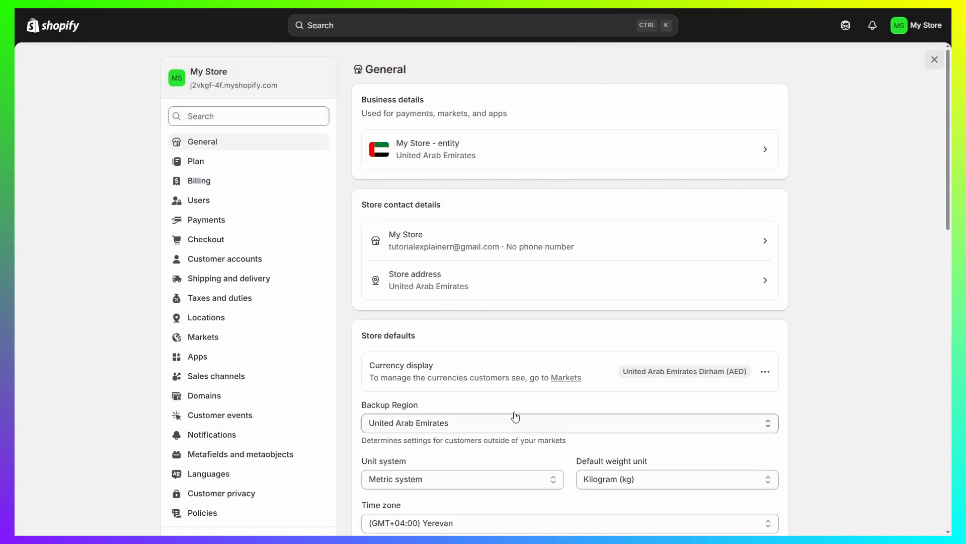
{"action": "left_click", "coordinate": [233, 420]}
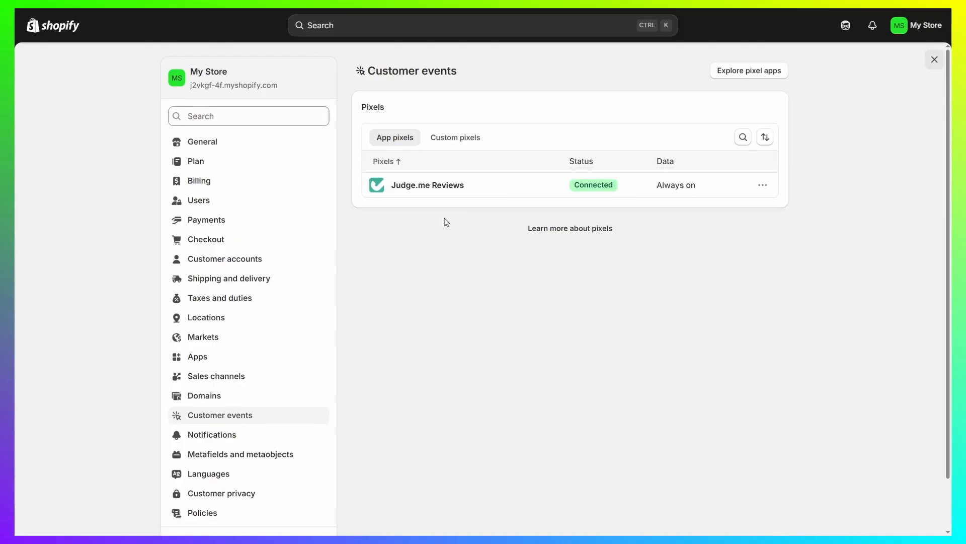
{"action": "left_click", "coordinate": [447, 142]}
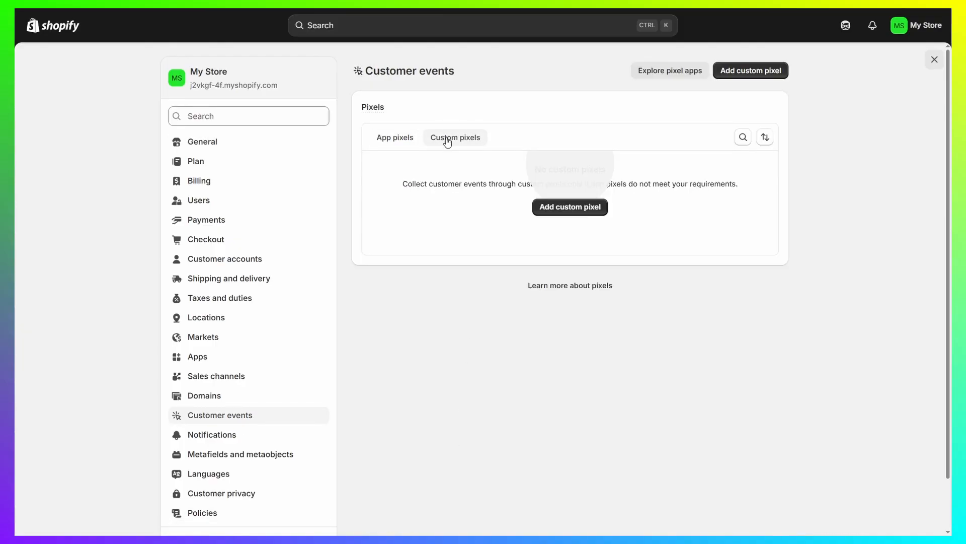
{"action": "left_click", "coordinate": [577, 213]}
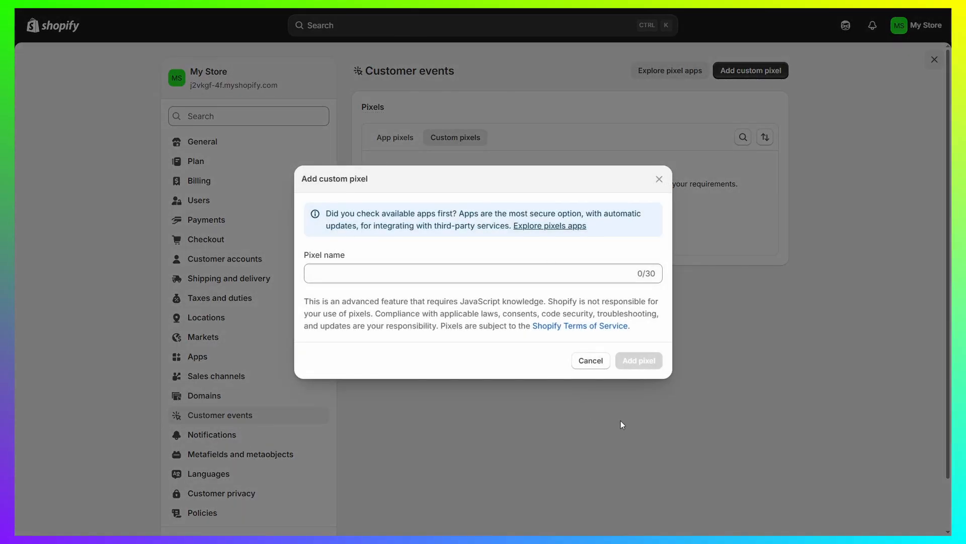
{"action": "left_click", "coordinate": [512, 279]}
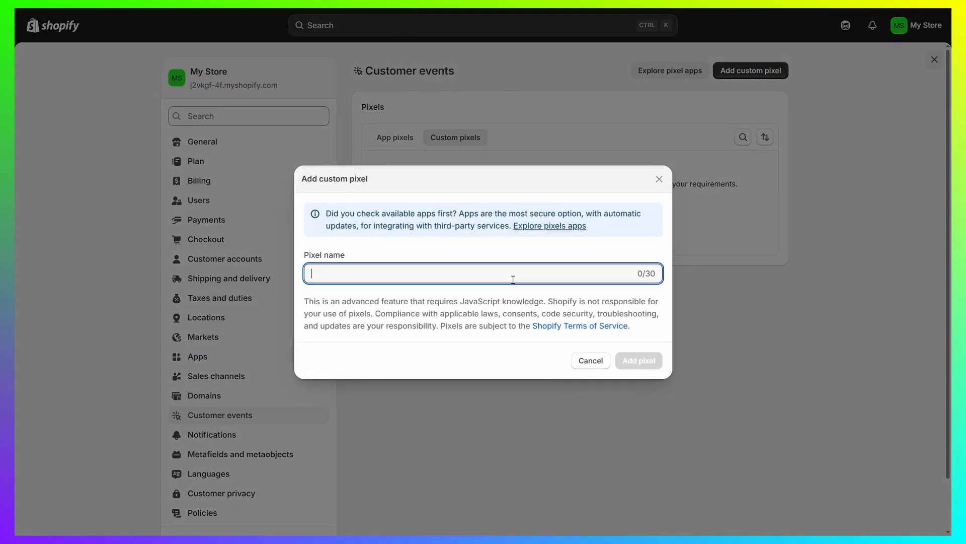
{"action": "type", "text": "GTM-NKZG7LPD"}
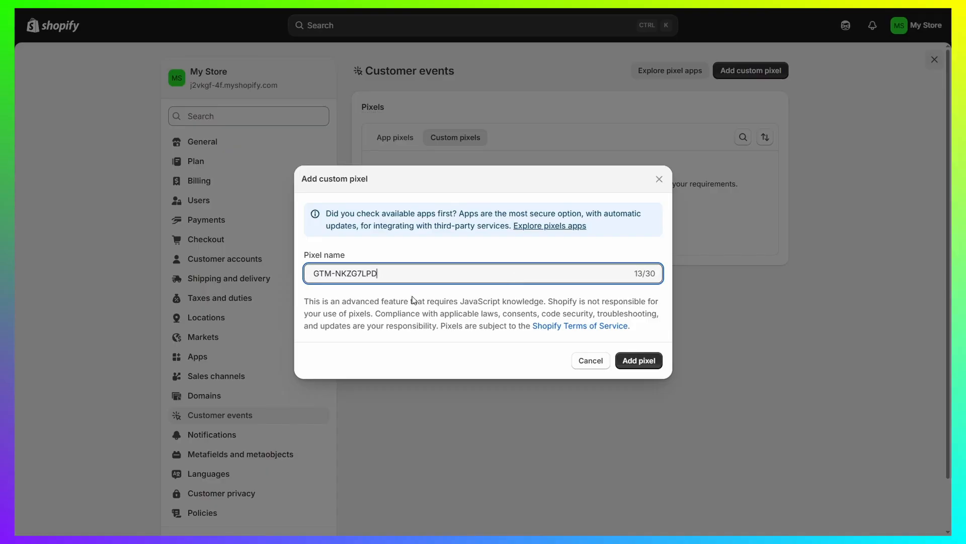
{"action": "left_click", "coordinate": [652, 364]}
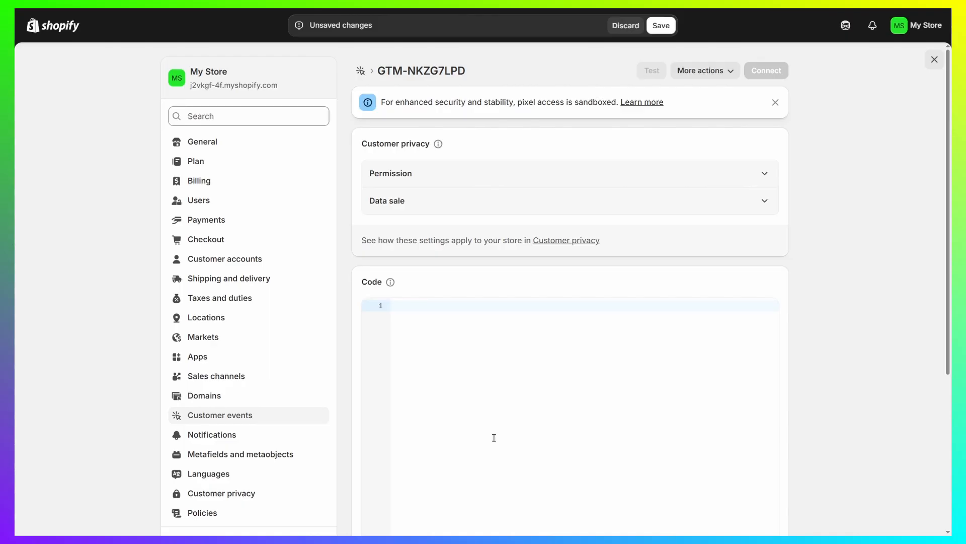
Step: Fill the pixel's code with the Tag Manager loader script and the checkout_completed and product_viewed event subscriptions
{"action": "type", "text": "(function(w,d,s,l,i){w[l]=w[l]||[];w[l].push({'gtm.start': new Date().getTime(),event:'gtm.js'});var f=d.getElementsByTagName(s)[0], j=d.createElement(s),dl=l!='dataLayer'?'&l='+l:'';j.async=true;j.src= 'https://www.googletagmanager.com/gtm.js?id='+i+dl;f.parentNode.insertBefore(j,f); })(window,document,'script','dataLayer','GTM-XXXXXXX'); // <--- REPLACE GTM-XXXXXXX WITH YOUR ID  analytics.subscribe(\"checkout_completed\", (event) => {   window.dataLayer.push({     'event': 'purchase',     'transaction_id': event.data.checkout.order.id,     'value': event.data.checkout.totalPrice.amount,     'currency': event.data.checkout.totalPrice.currencyCode,     'items': event.data.checkout.lineItems.map((item) => ({       'item_id': item.variant.sku,       'item_name': item.title,       'price': item.variant.price.amount,       'quantity': item.quantity     }))   }); });  analytics.subscribe(\"product_viewed\", (event) => {   window.dataLayer.push({     'event': 'view_item',     'item_name': event.data.productVariant.title   }); });"}
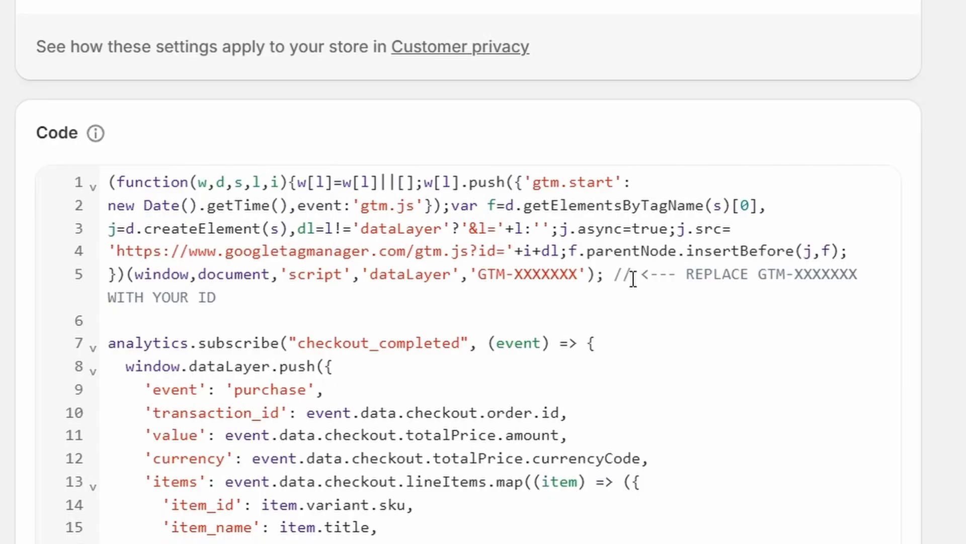
{"action": "left_click_drag", "start_coordinate": [631, 274], "coordinate": [870, 274]}
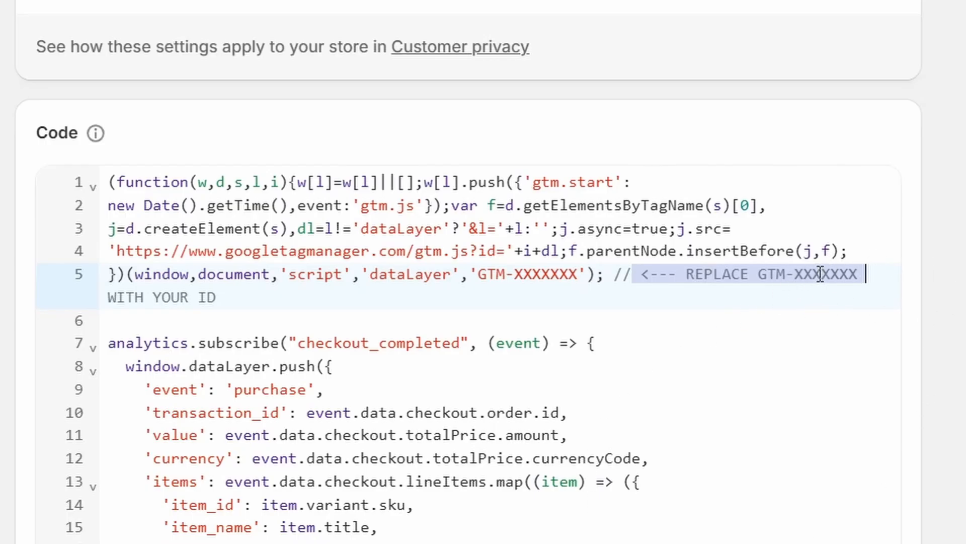
{"action": "left_click", "coordinate": [804, 274]}
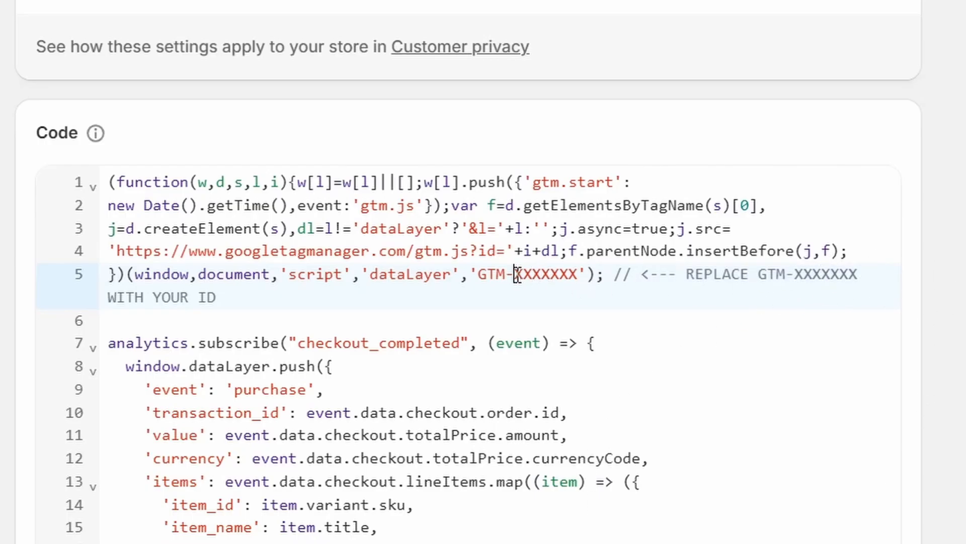
Step: Replace the placeholder ID in line 5 of the pixel code with Tag Manager's container ID, giving GTM-NKZG7LPD, and save the pixel
{"action": "left_click_drag", "start_coordinate": [513, 275], "coordinate": [578, 274]}
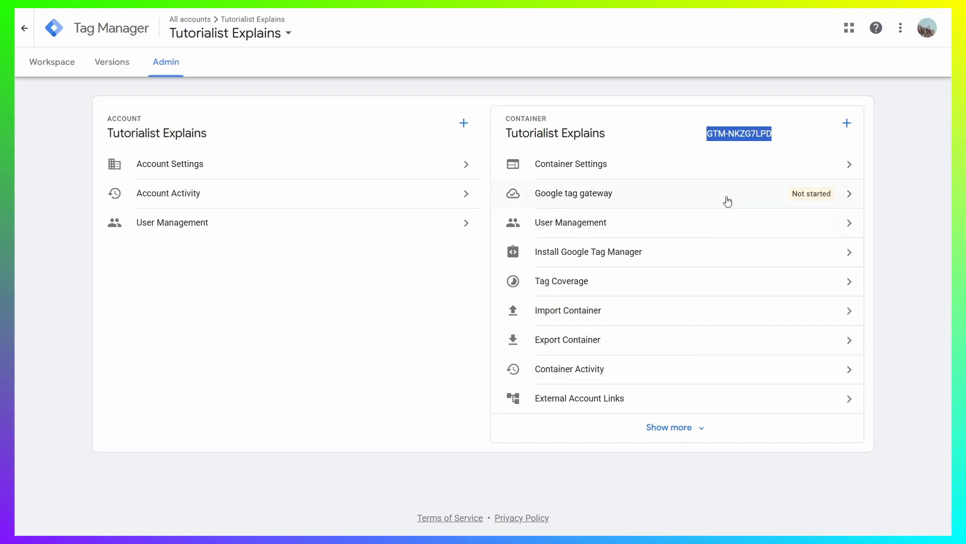
{"action": "left_click", "coordinate": [656, 124]}
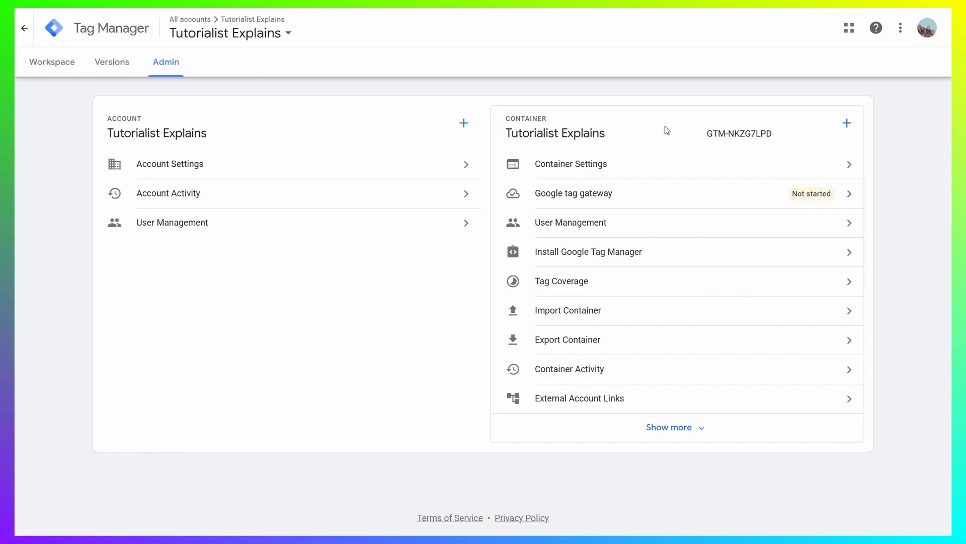
{"action": "left_click_drag", "start_coordinate": [730, 136], "coordinate": [779, 136]}
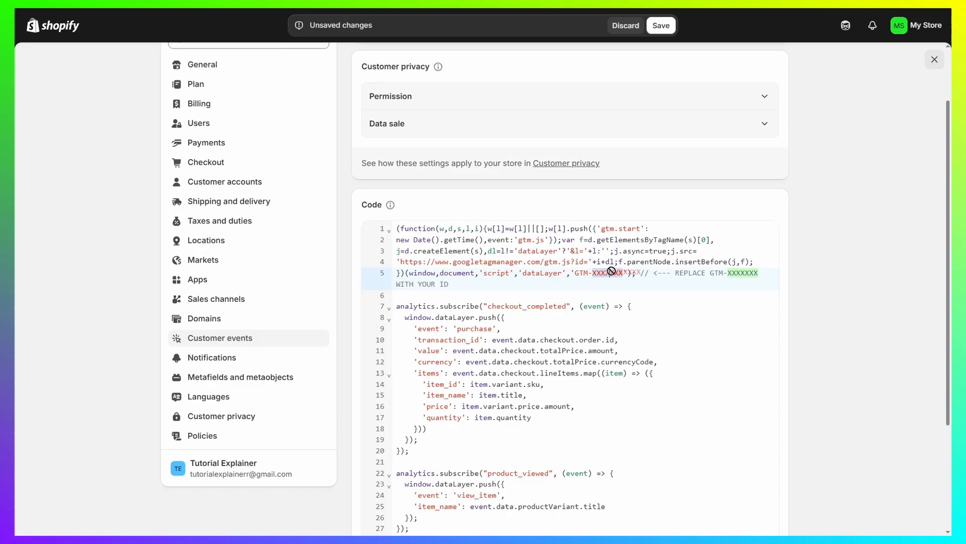
{"action": "type", "text": "NKZG7LPD"}
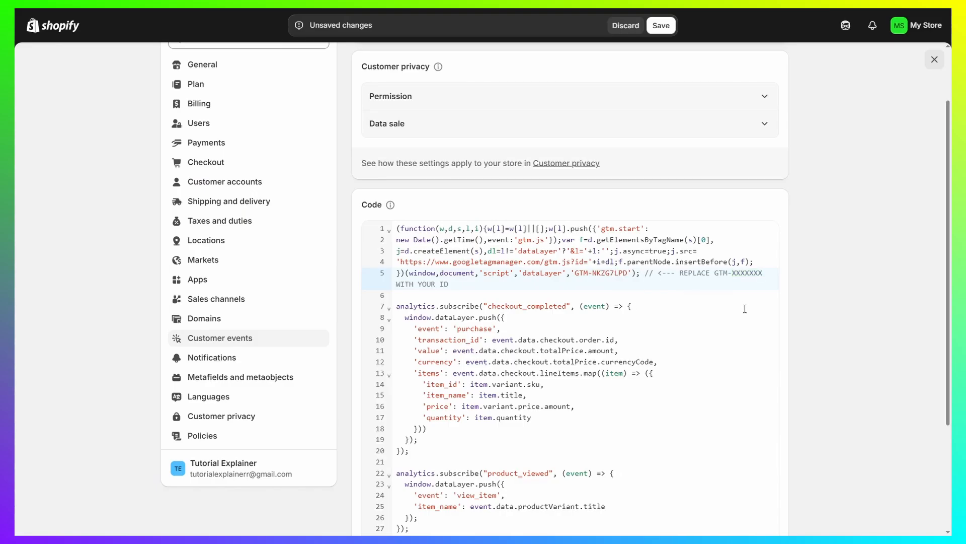
{"action": "left_click", "coordinate": [661, 26]}
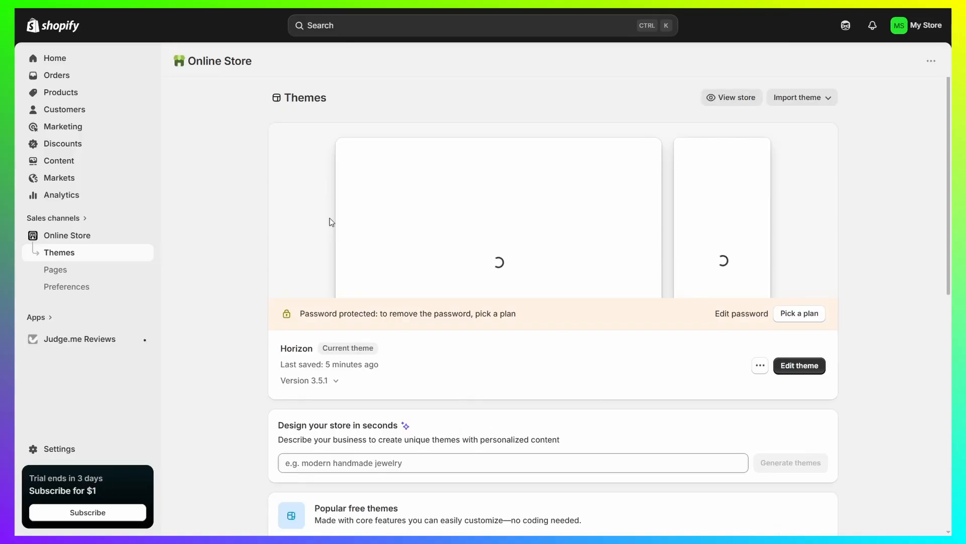